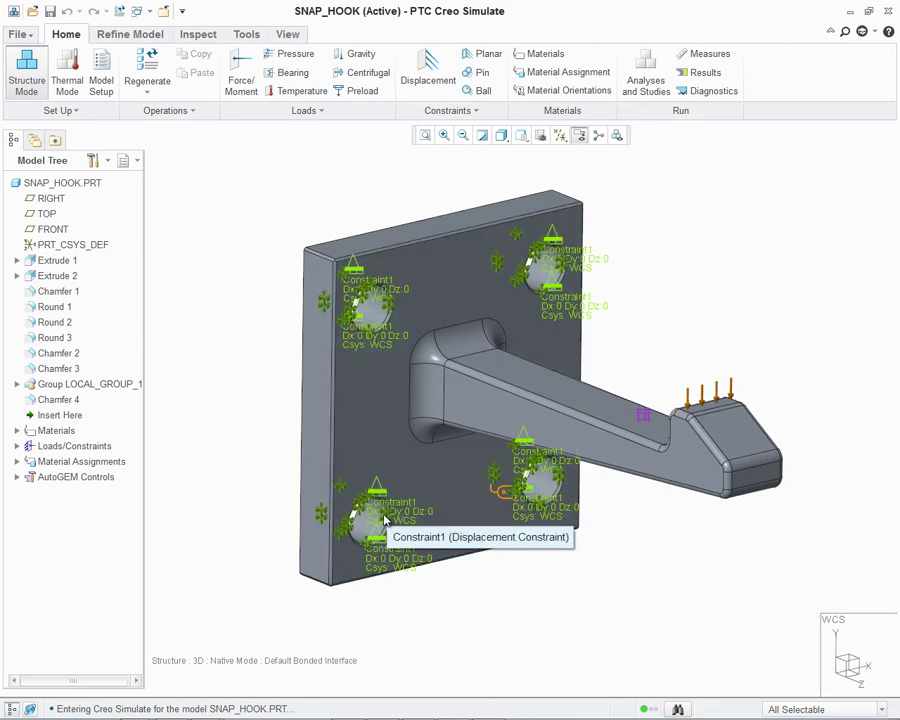
# - Select the load on the hook tip to check it, then clear the selection
pyautogui.click(733, 393)
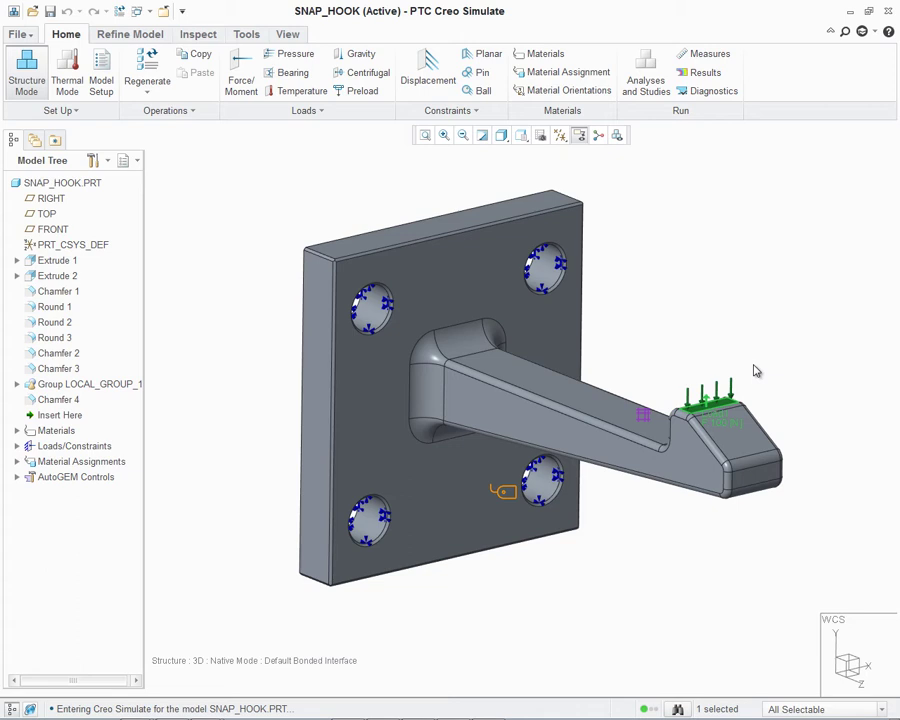
pyautogui.click(613, 623)
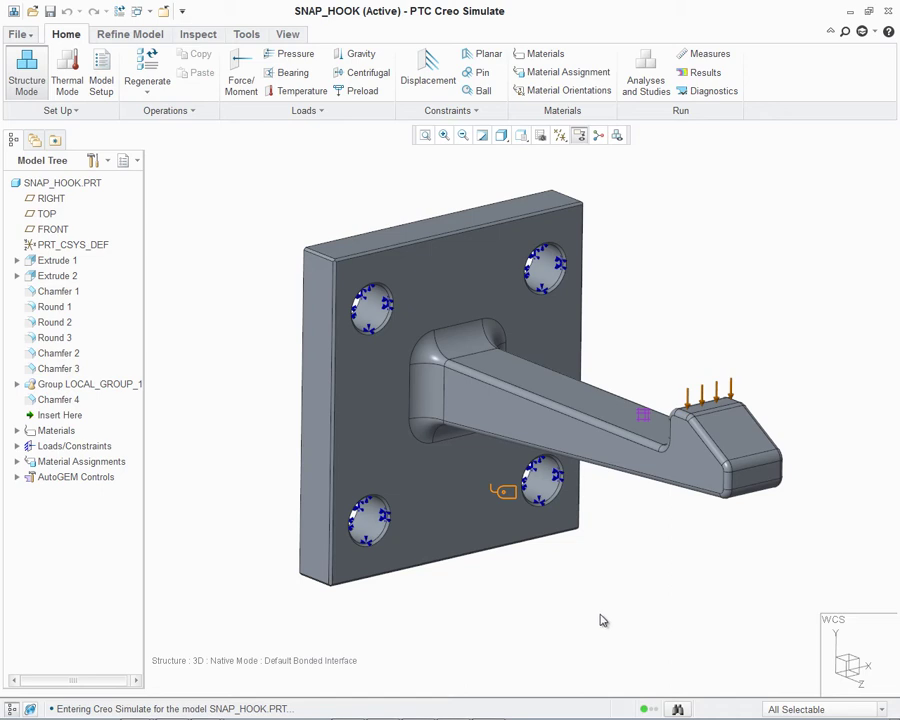
pyautogui.click(16, 461)
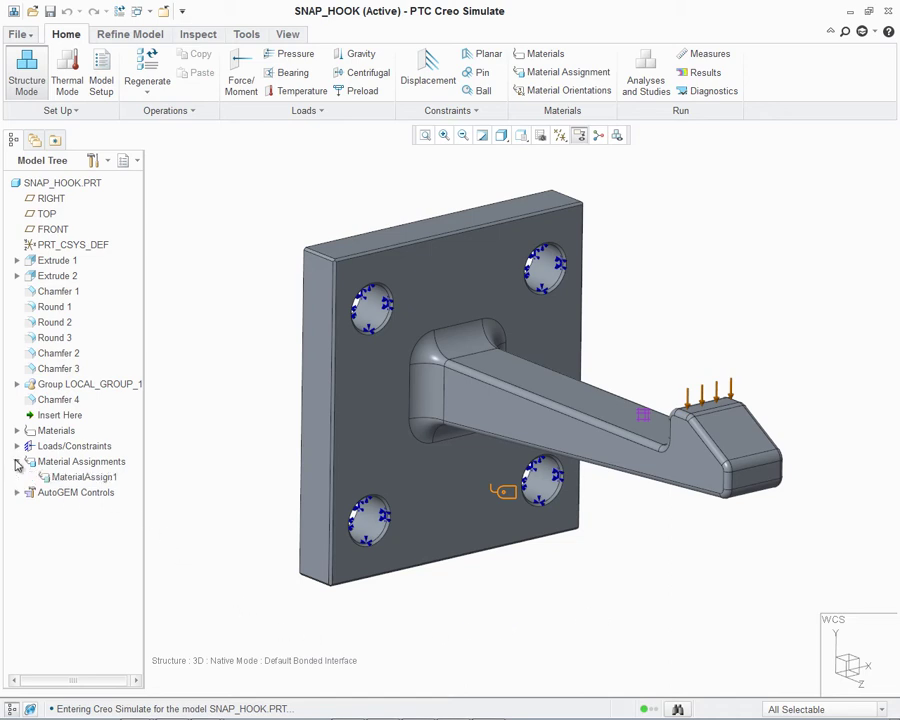
pyautogui.rightClick(76, 477)
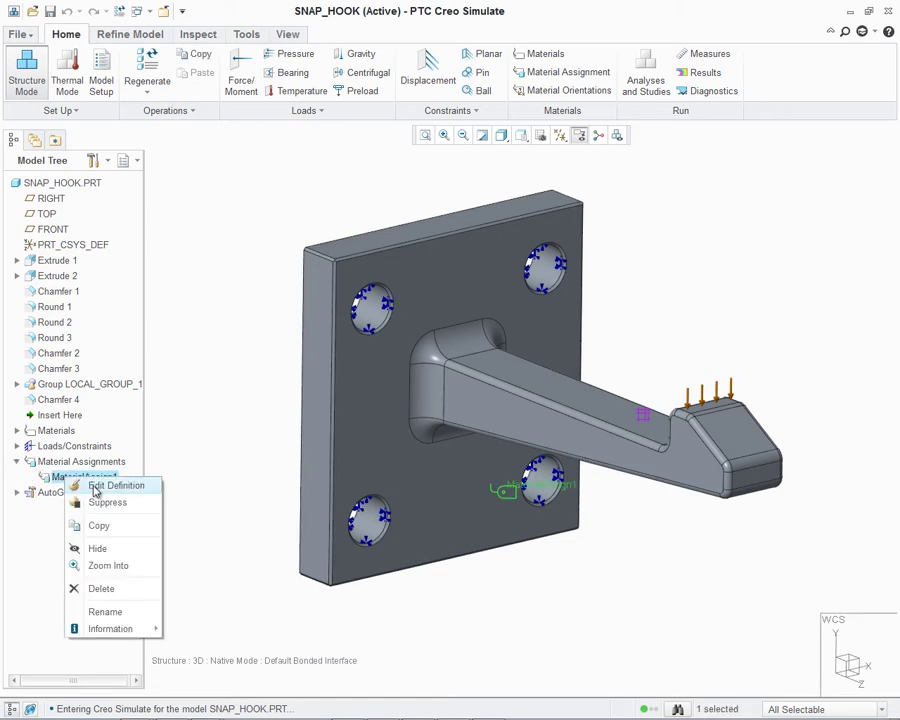
pyautogui.click(110, 486)
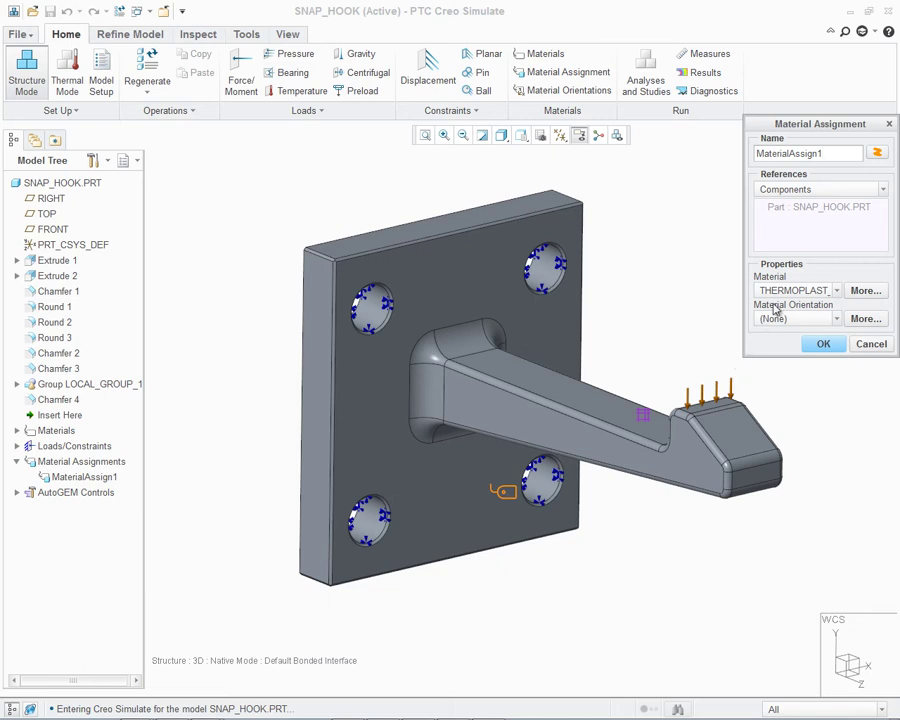
pyautogui.click(863, 290)
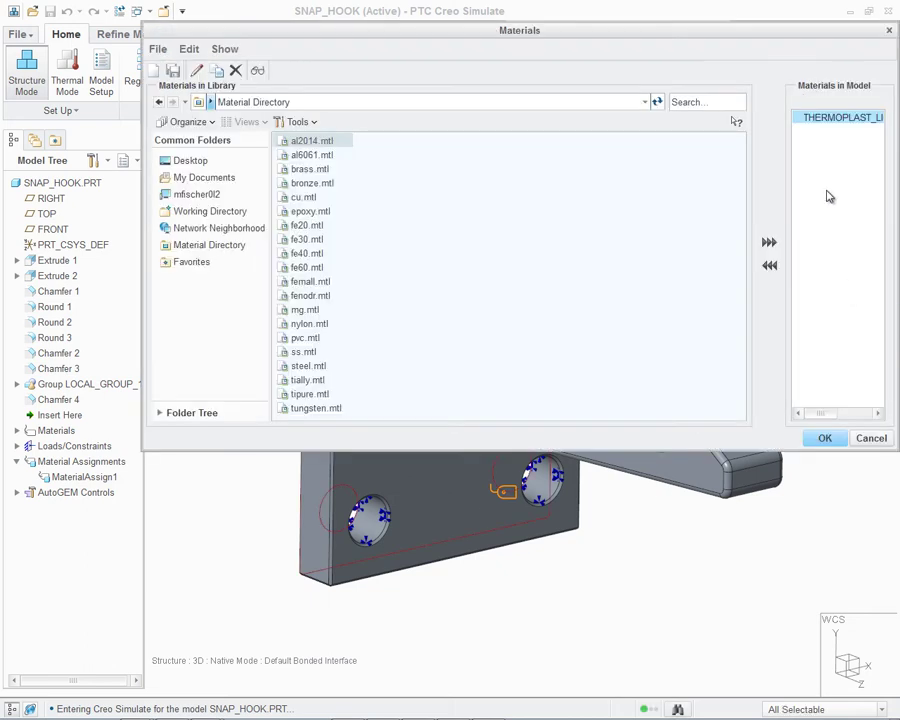
pyautogui.doubleClick(836, 118)
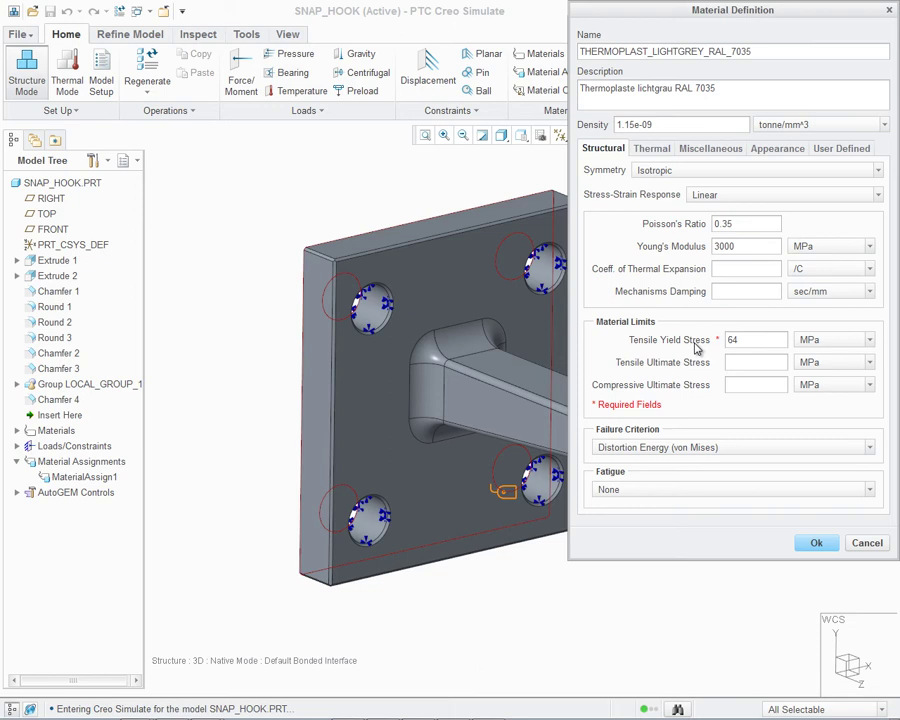
pyautogui.click(812, 542)
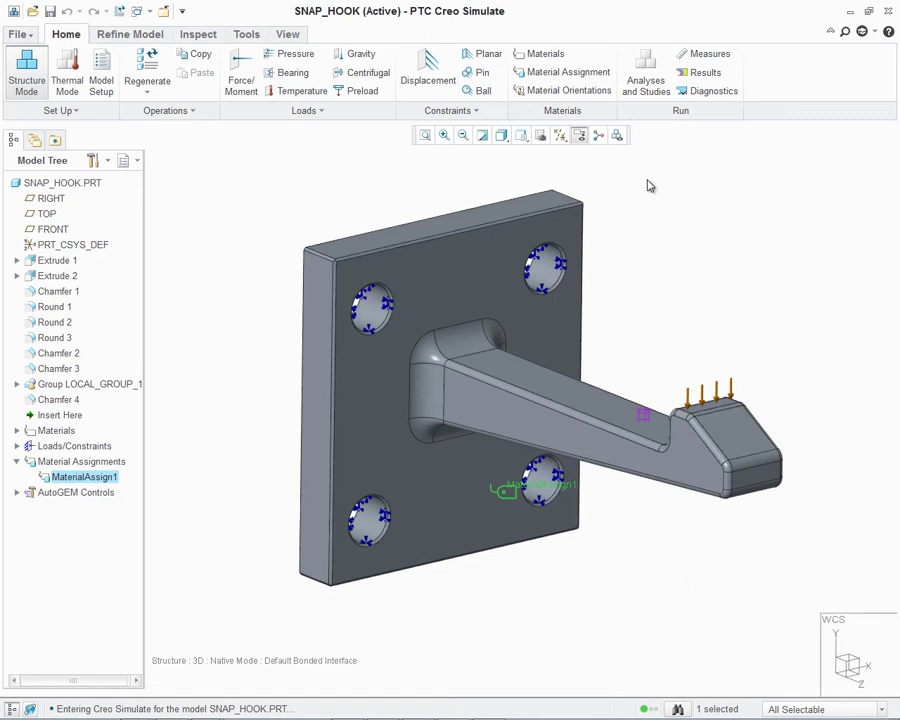
# - Define a new static analysis named Static_sd using ConstraintSet1 and LoadSet1
pyautogui.click(645, 86)
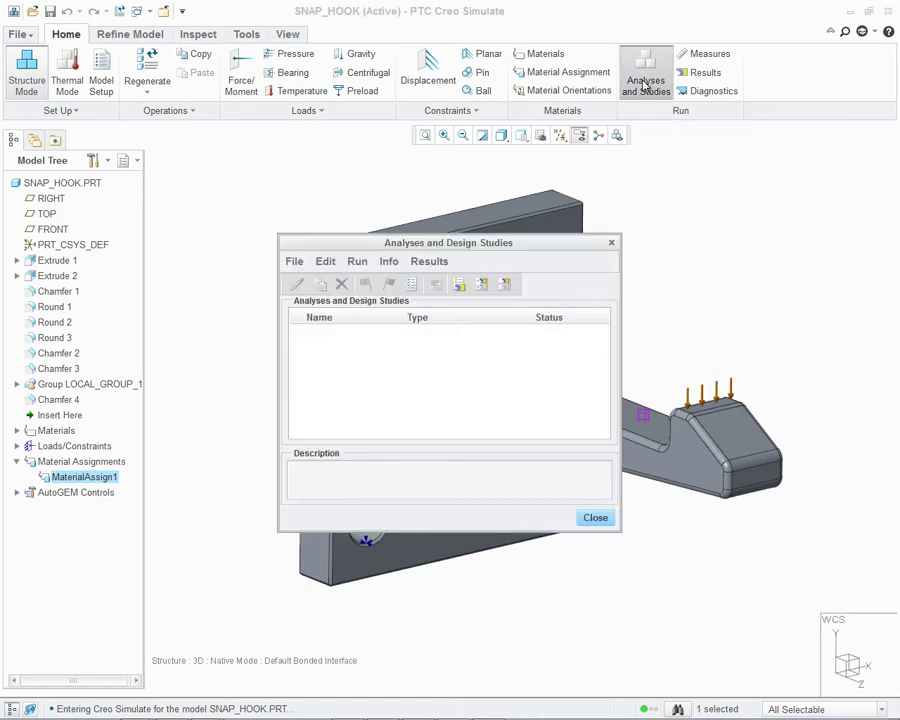
pyautogui.click(296, 263)
pyautogui.click(297, 284)
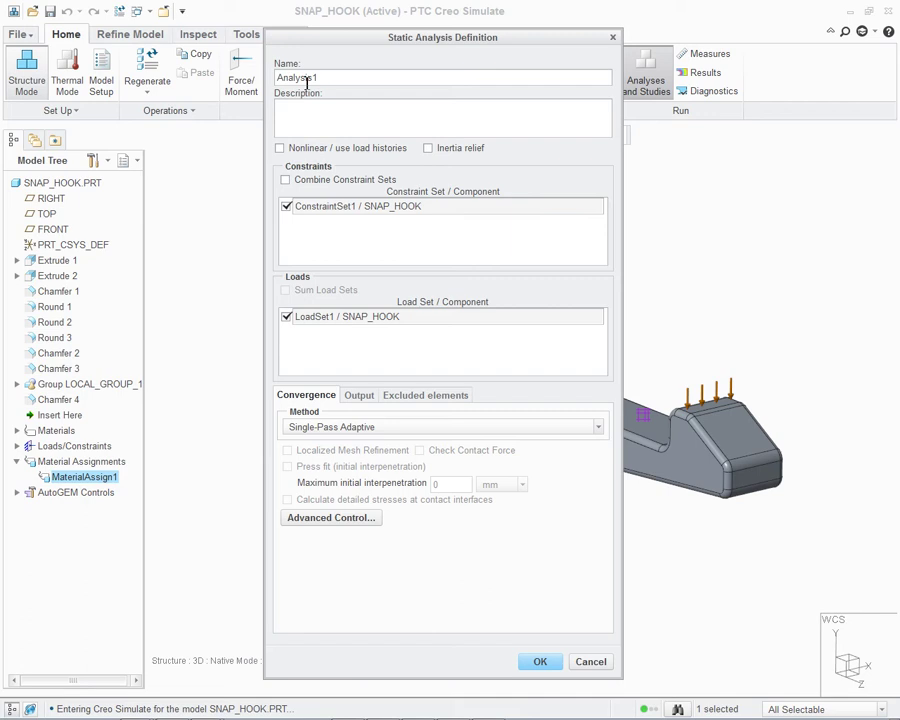
pyautogui.write('Stat')
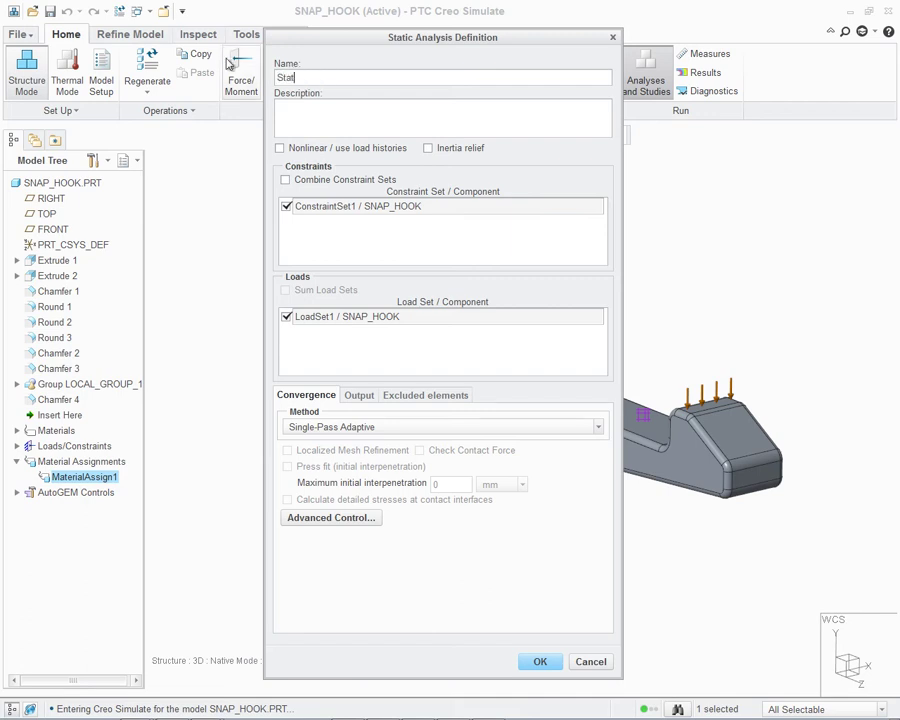
pyautogui.write('ic_sd')
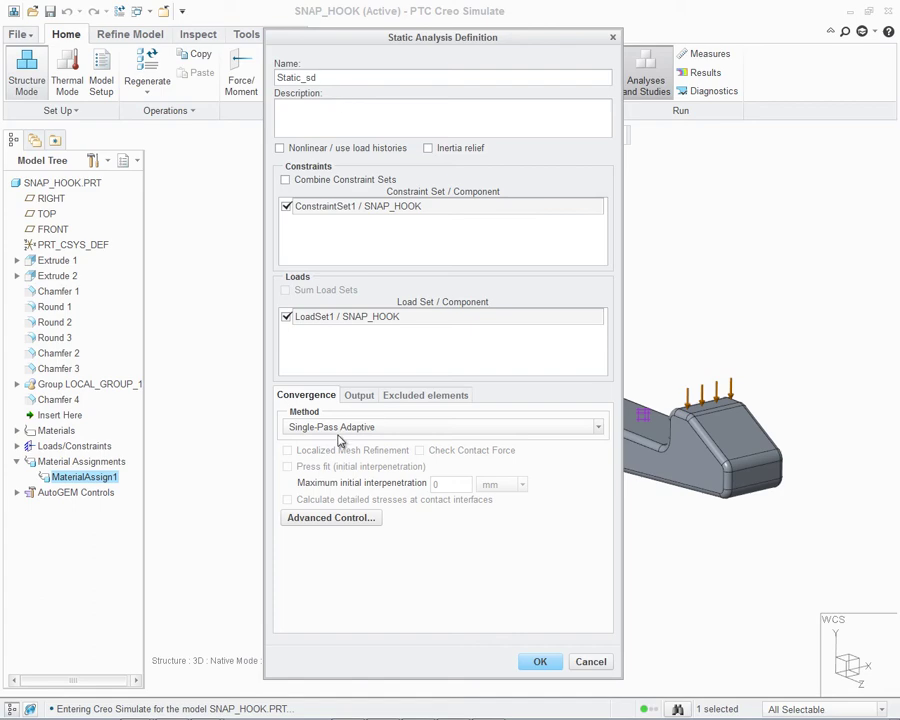
pyautogui.click(541, 662)
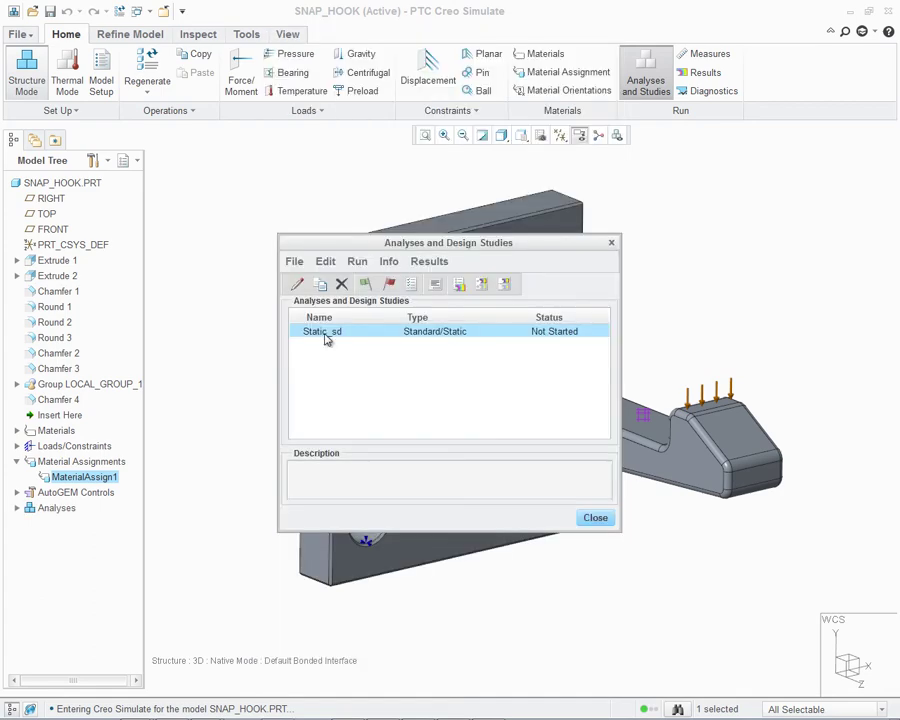
# - Run Static_sd with interactive diagnostics and enlarge the Diagnostics window
pyautogui.click(365, 287)
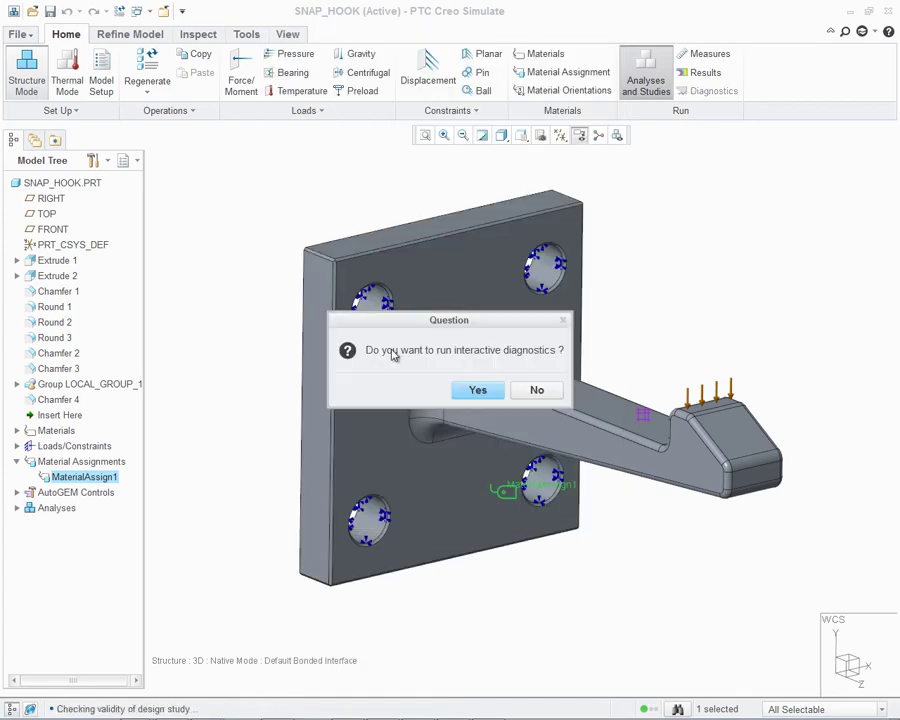
pyautogui.click(475, 389)
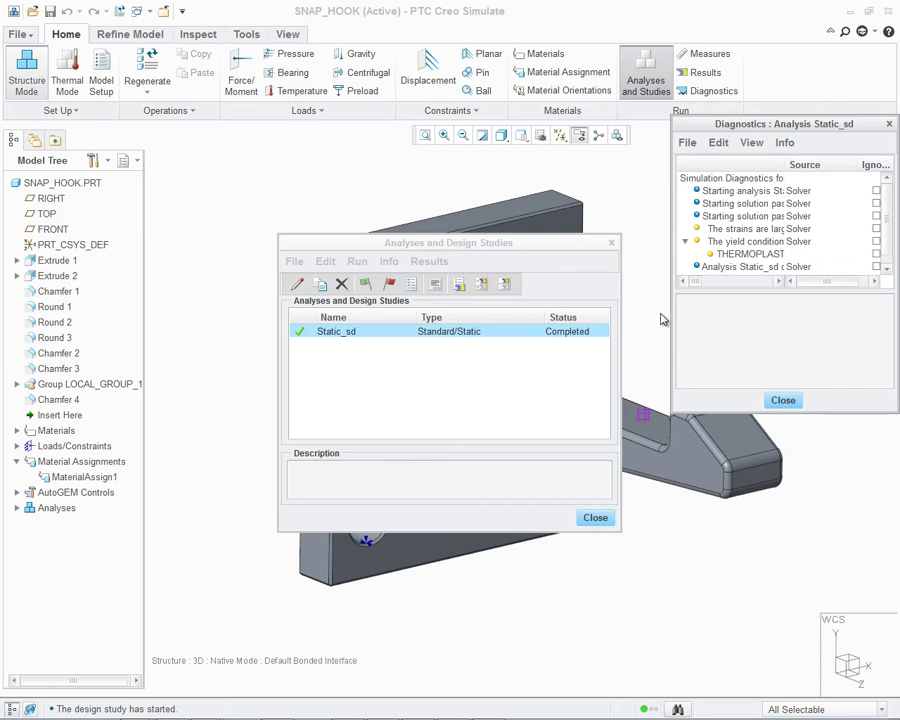
pyautogui.moveTo(671, 303); pyautogui.dragTo(207, 301)
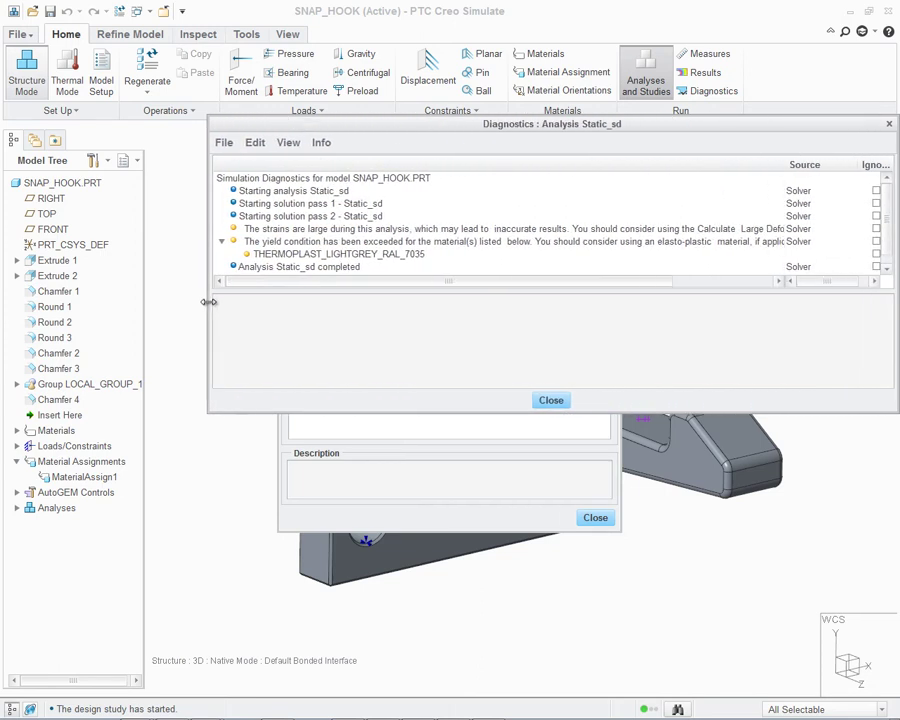
pyautogui.moveTo(276, 413); pyautogui.dragTo(255, 528)
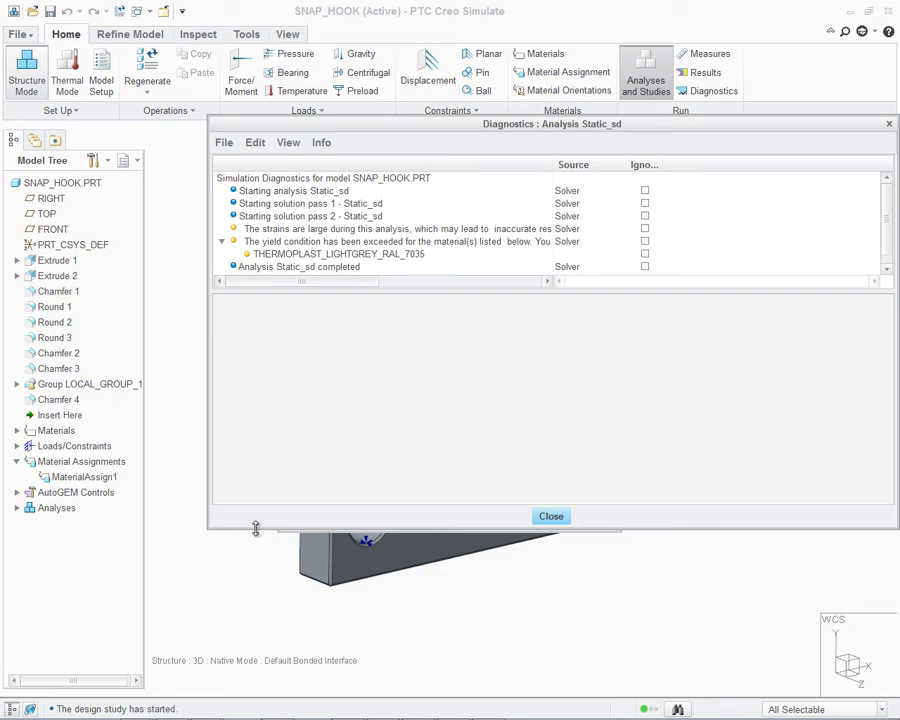
# - Read the large-strain and yield-exceeded warnings, then close the diagnostics
pyautogui.click(252, 230)
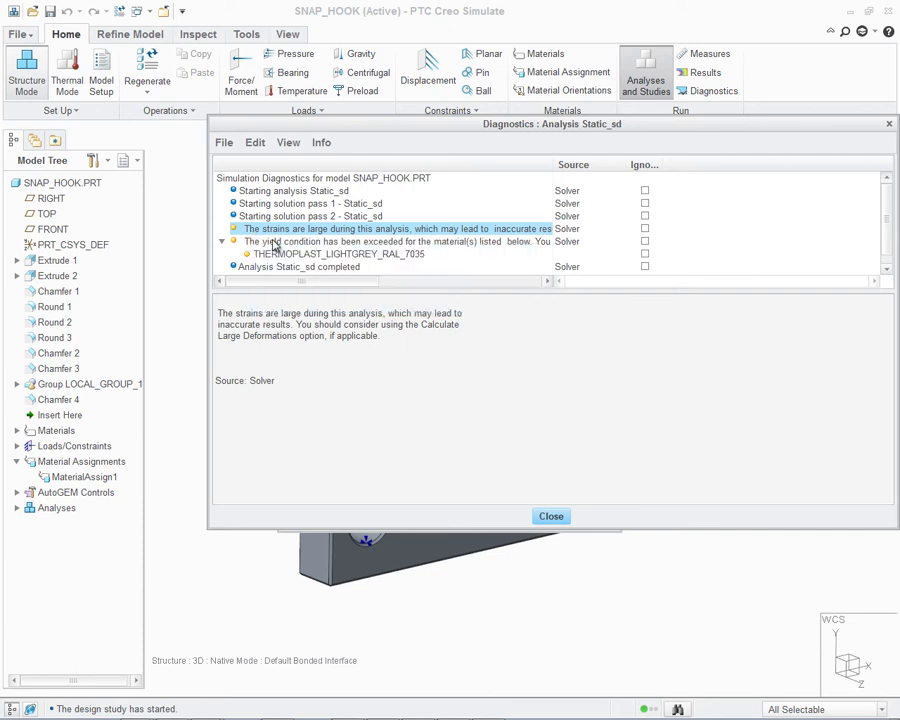
pyautogui.click(280, 242)
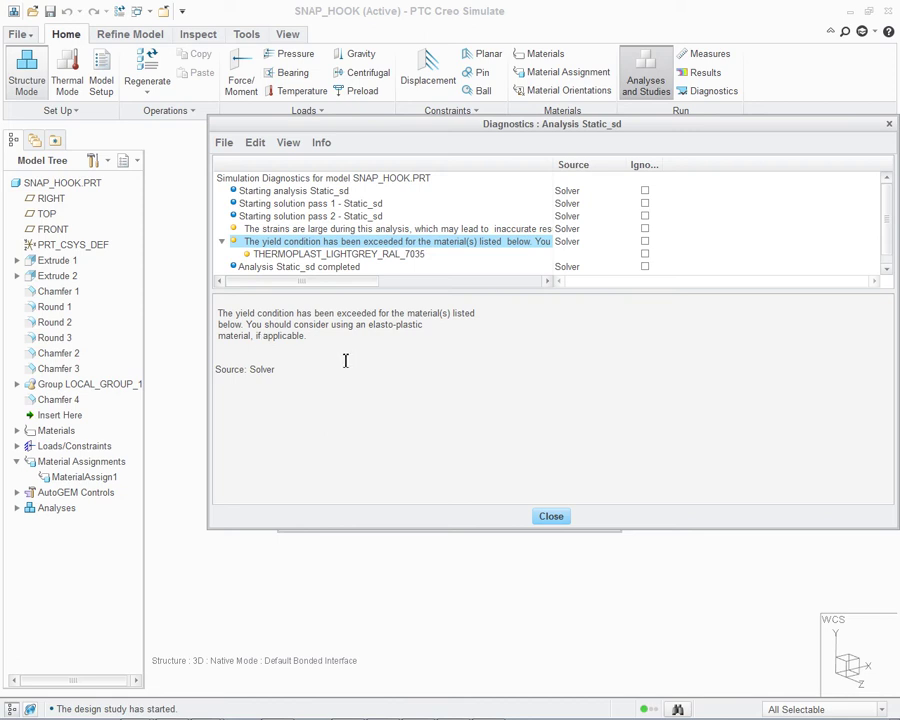
pyautogui.click(551, 517)
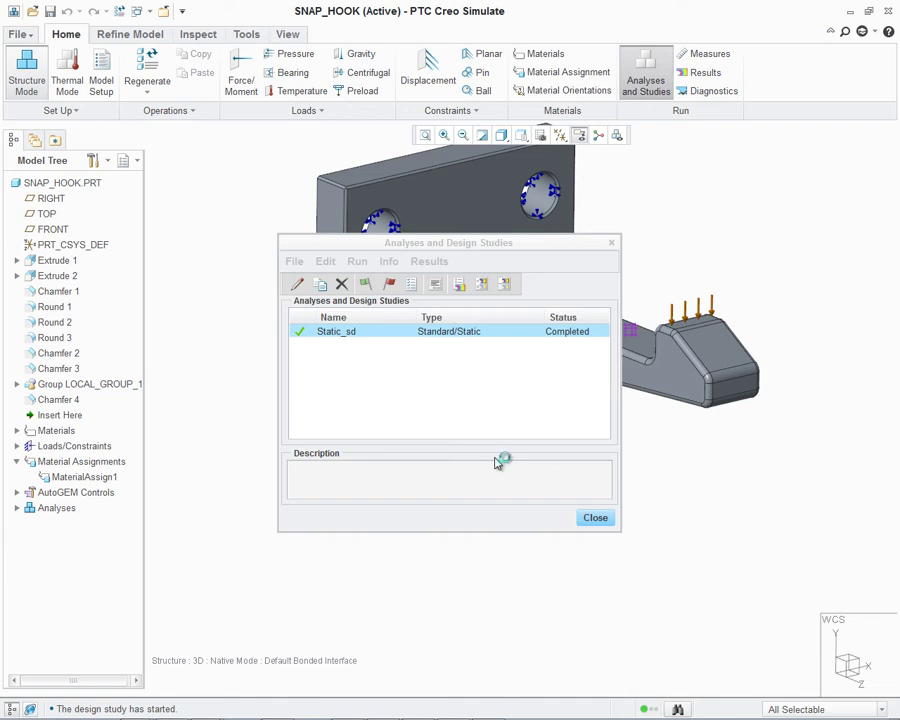
# - Change MaterialAssign1 to STEEL from the material library, replacing the thermoplastic
pyautogui.click(595, 517)
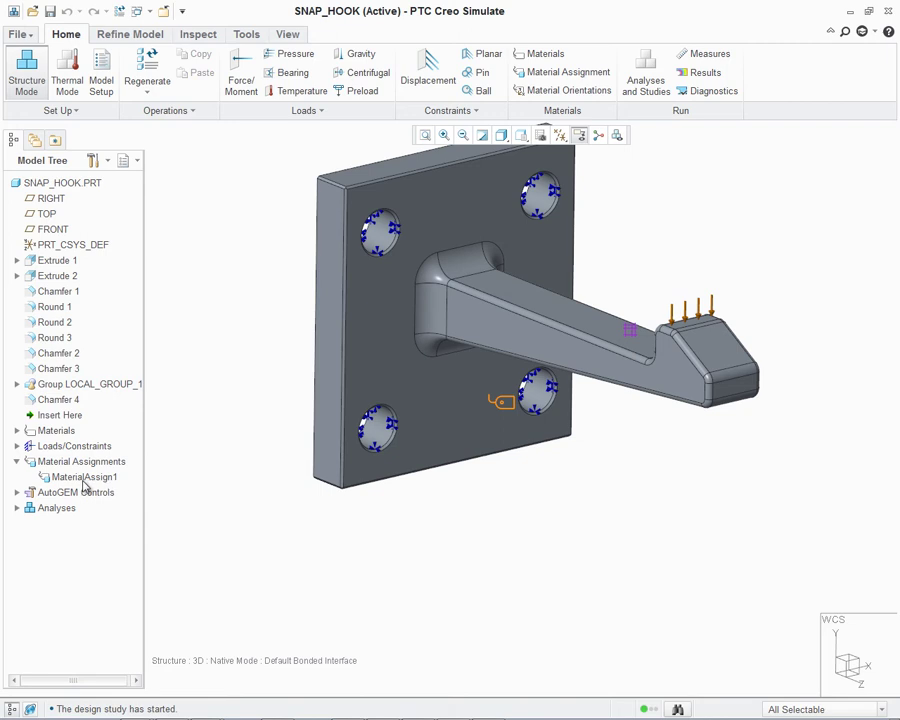
pyautogui.rightClick(84, 478)
pyautogui.click(103, 490)
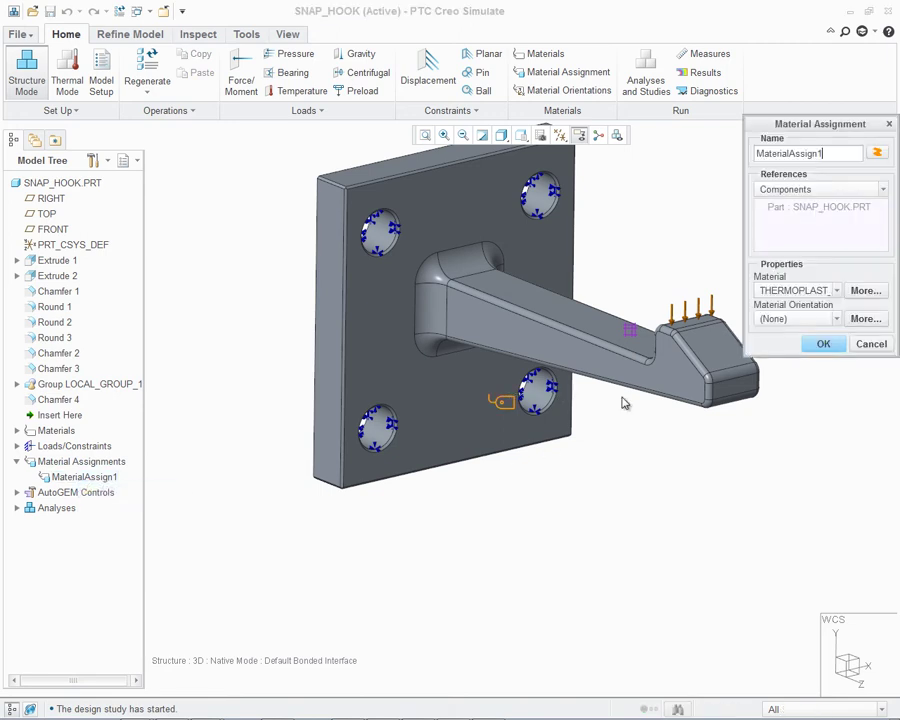
pyautogui.click(852, 291)
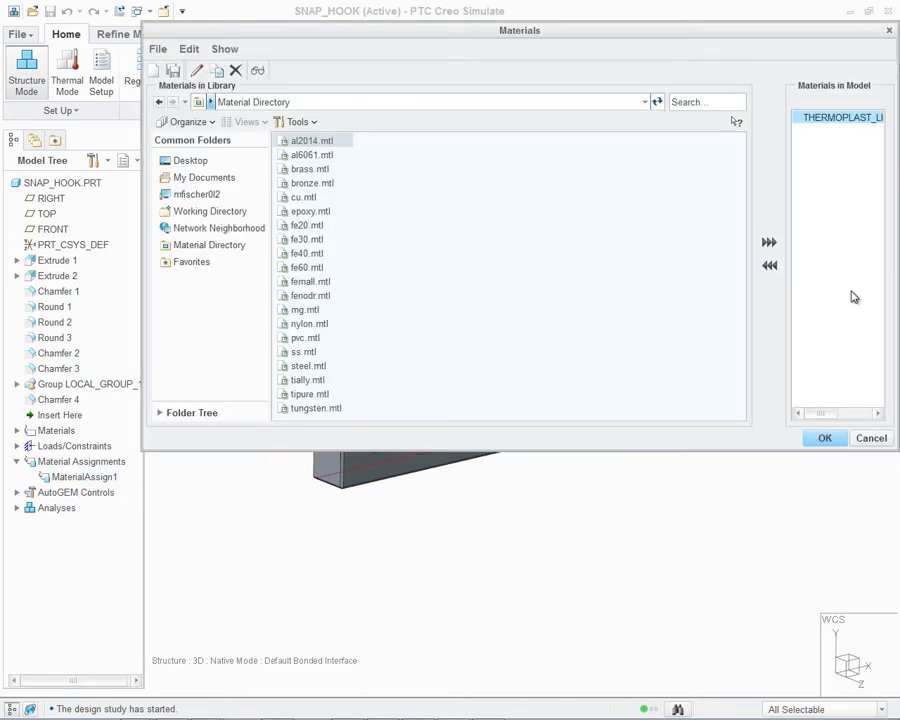
pyautogui.click(308, 370)
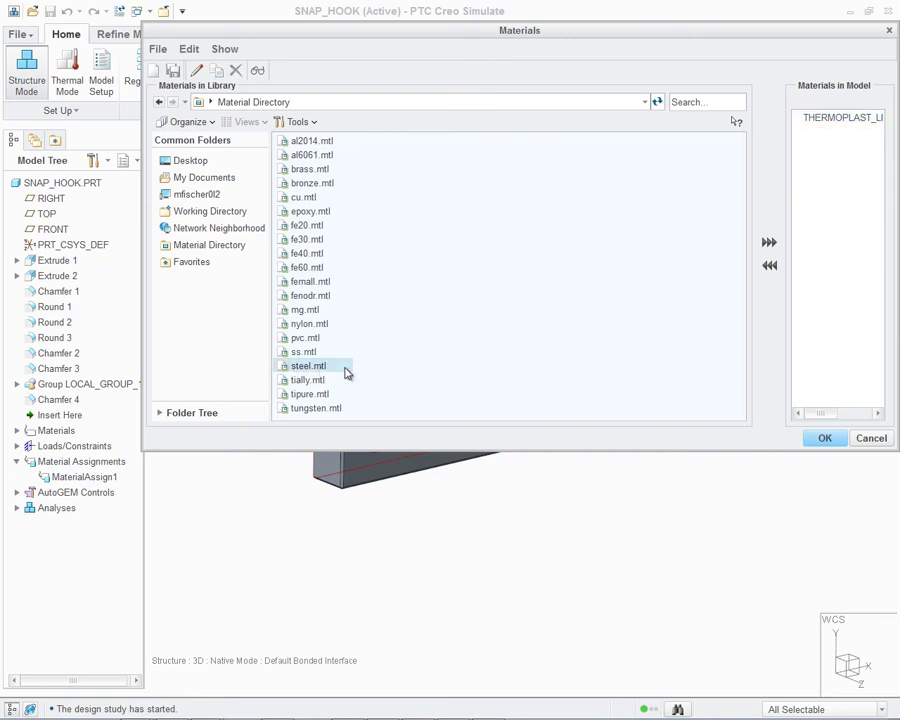
pyautogui.click(769, 244)
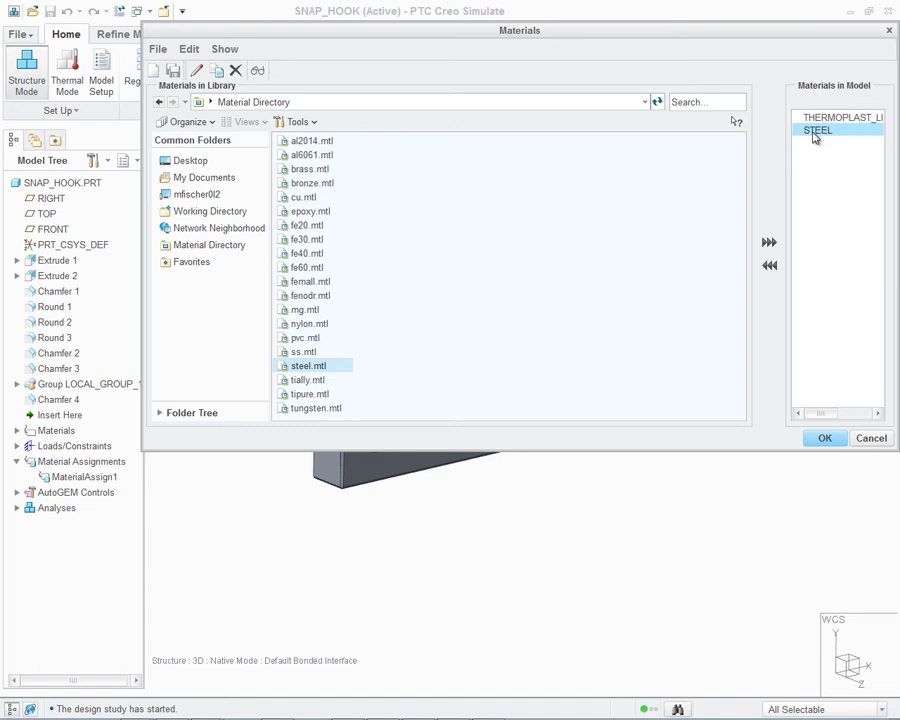
pyautogui.click(822, 437)
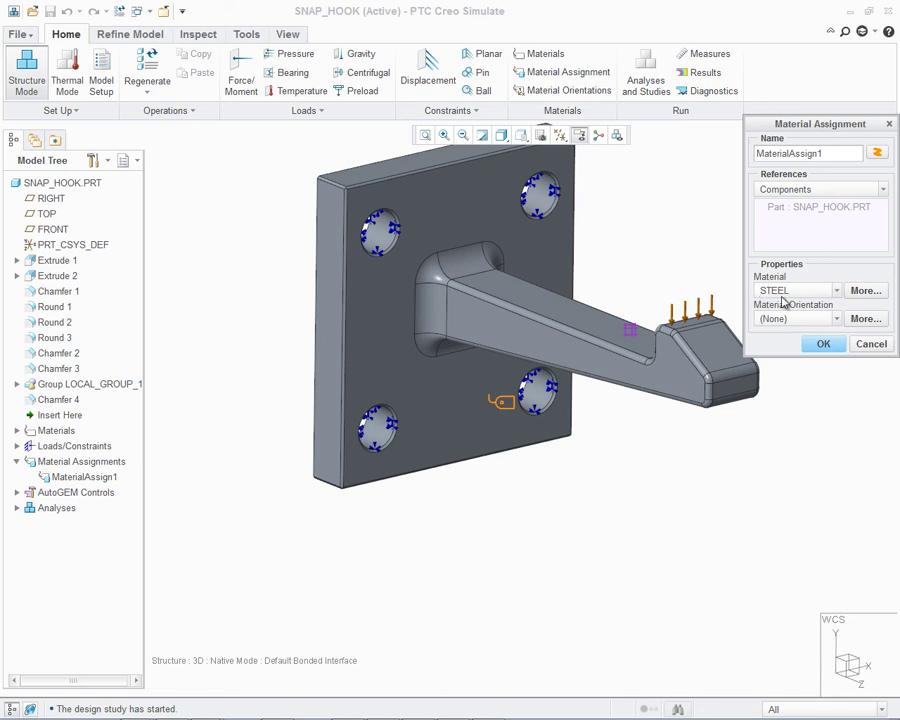
pyautogui.click(822, 344)
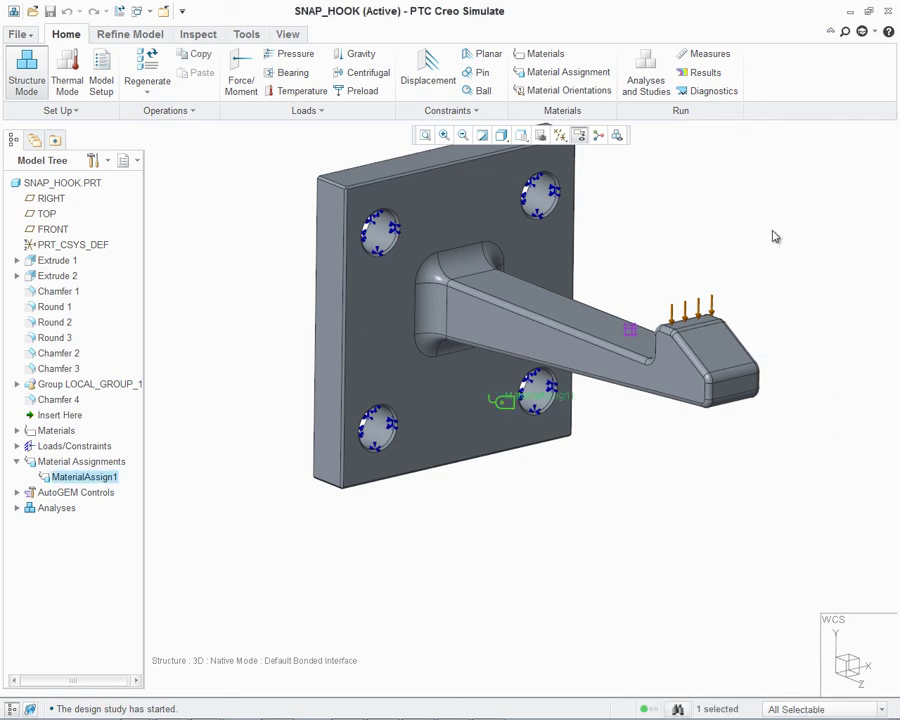
# - Define static analysis Static_LDA with large deformations and plasticity, and start its run
pyautogui.click(650, 88)
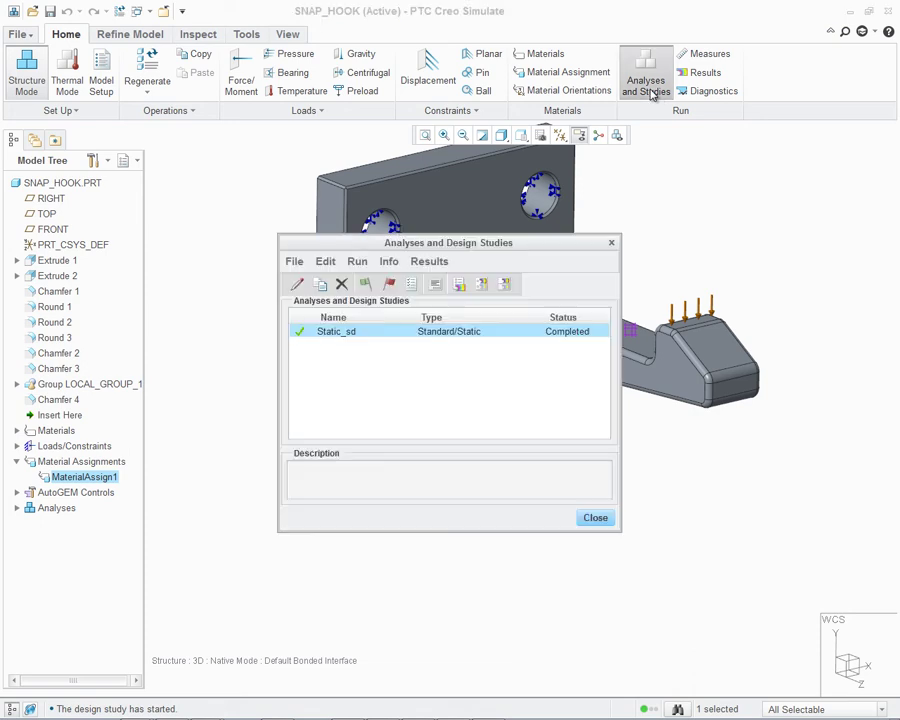
pyautogui.click(294, 261)
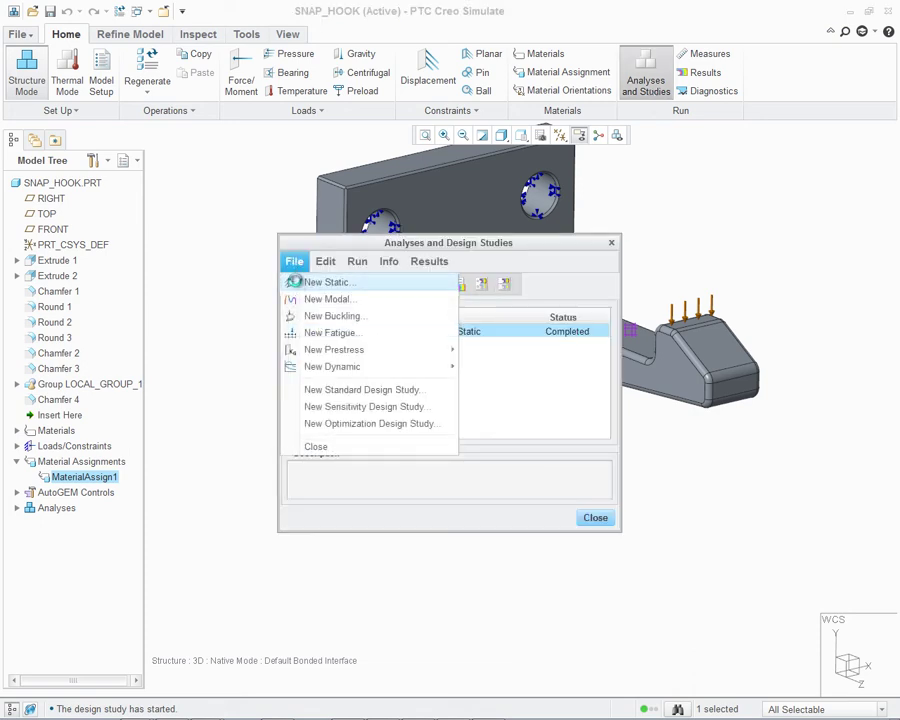
pyautogui.click(310, 281)
pyautogui.doubleClick(335, 50)
pyautogui.write('Static_LDA')
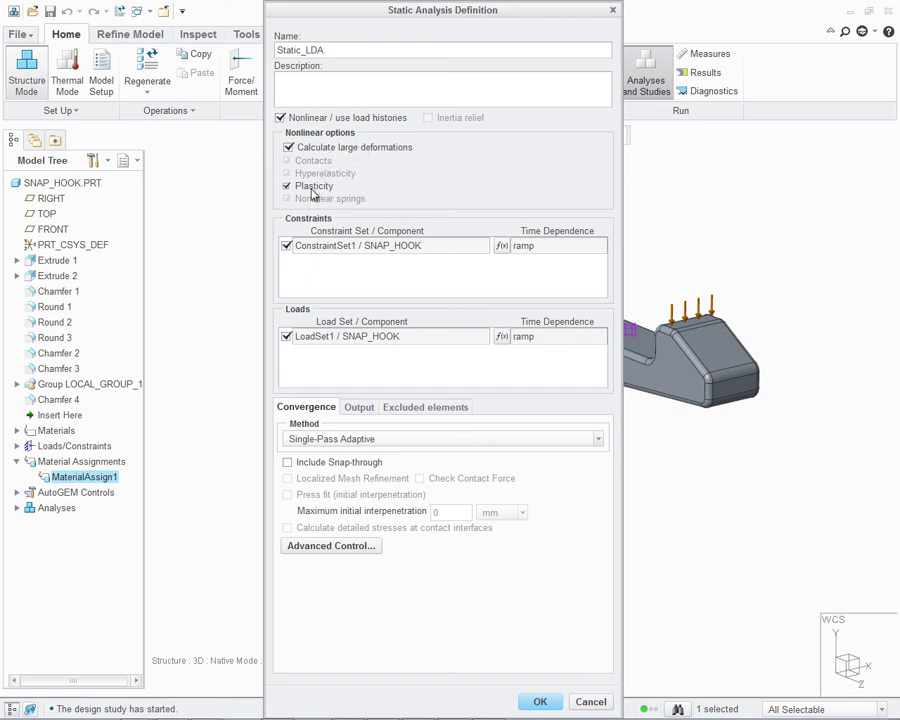
pyautogui.click(539, 703)
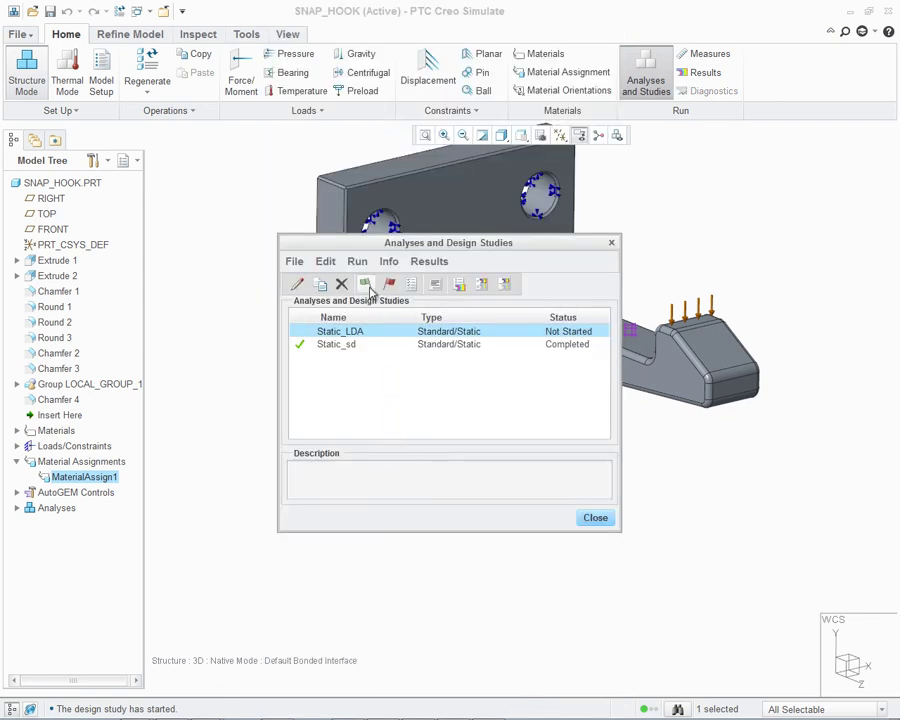
pyautogui.click(366, 286)
# - Accept interactive diagnostics so Static_LDA runs to completion, reporting first plastic deformation
pyautogui.click(475, 389)
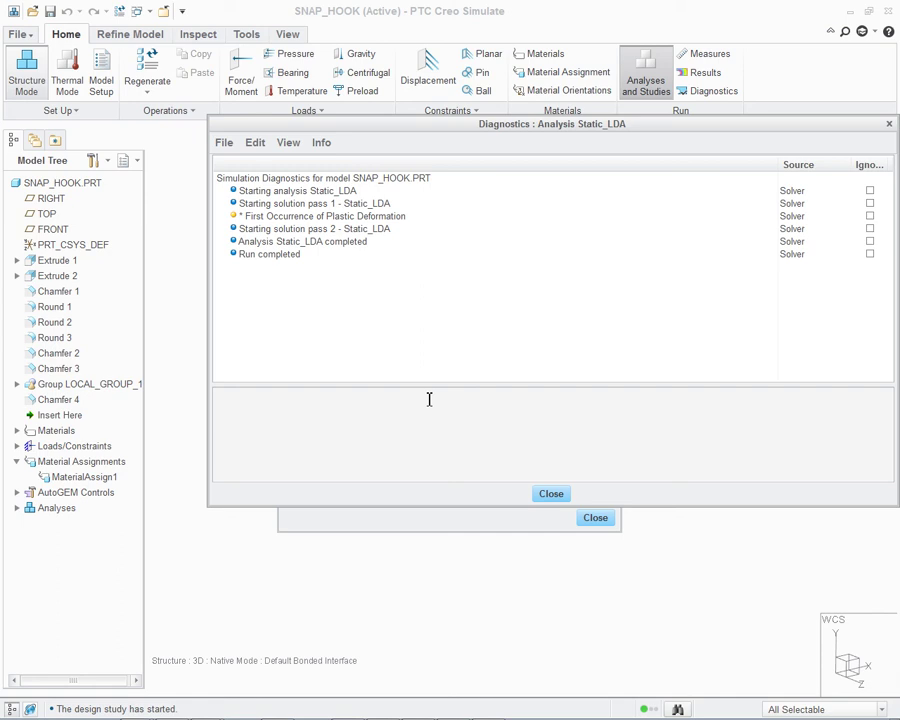
# - Close the Static_LDA diagnostics, leaving Static_LDA and Static_sd listed as Completed
pyautogui.click(545, 494)
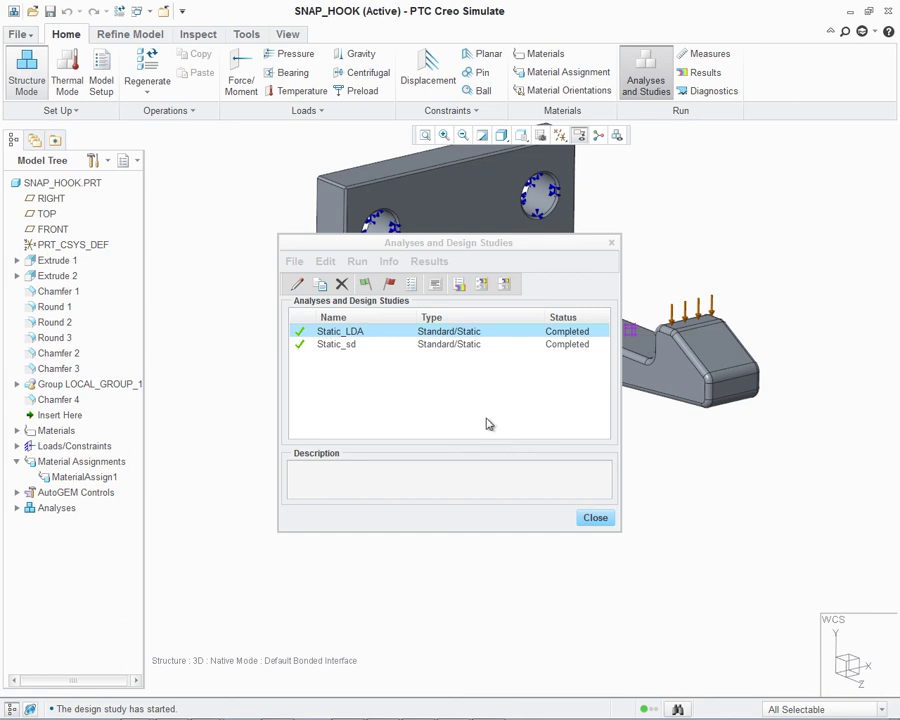